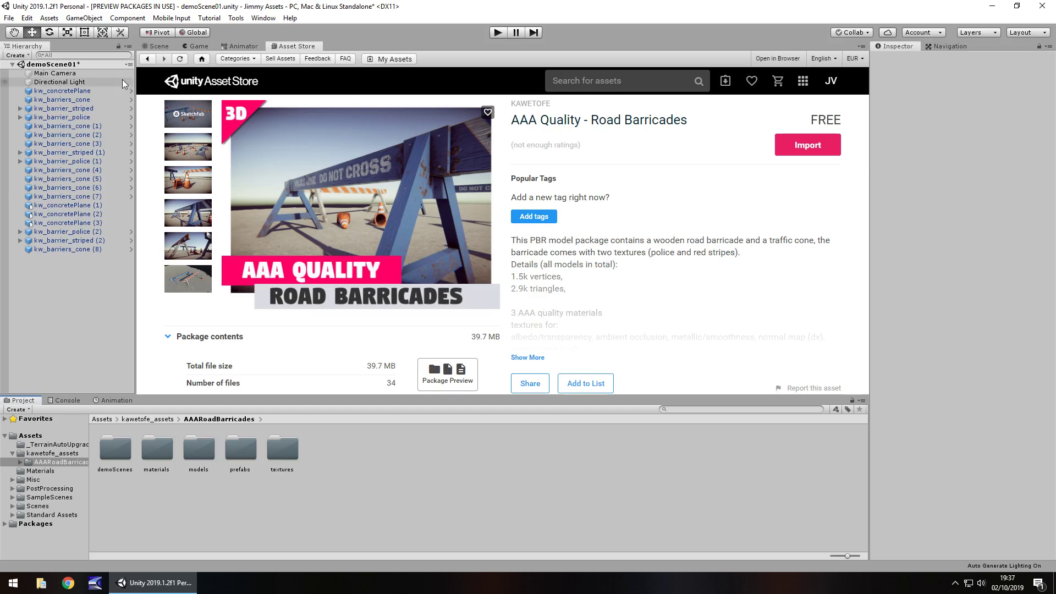
- Show the demo scene and examine its road barricades and traffic cones up close and from above
click(157, 47)
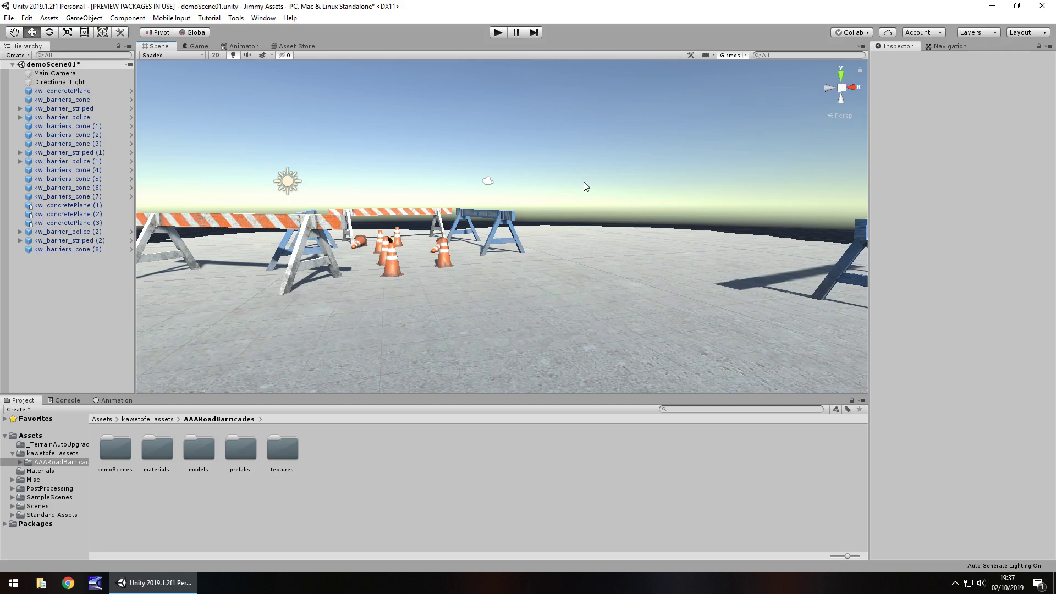
alt+drag(307, 110, 433, 141)
right_drag(434, 144, 507, 219)
right_drag(565, 196, 17, 205)
right_drag(476, 244, 332, 205)
key(w)
scroll(437, 182, down, 10)
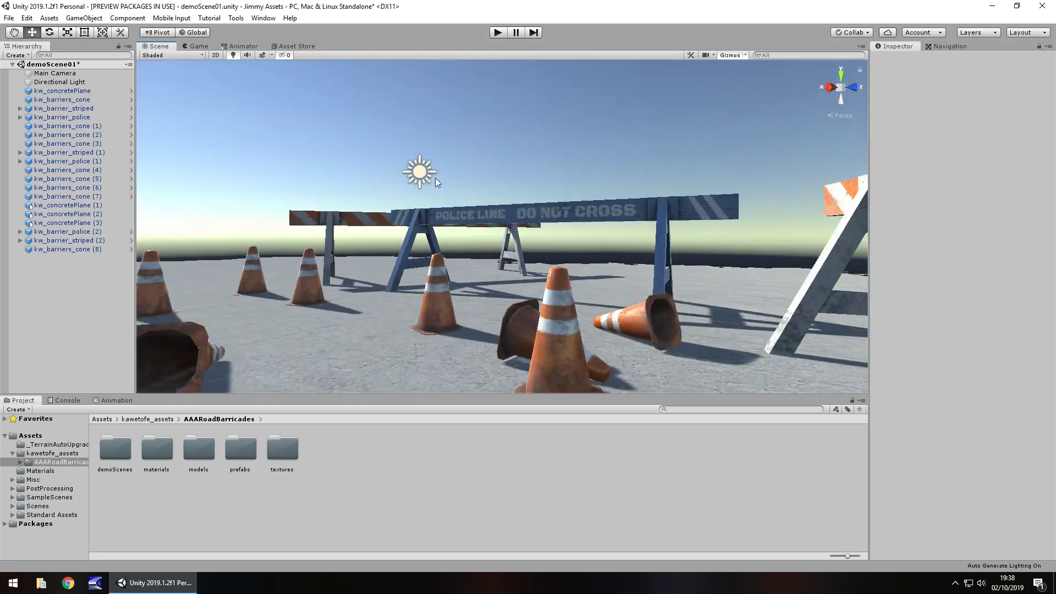
right_drag(434, 177, 496, 230)
scroll(477, 216, down, 10)
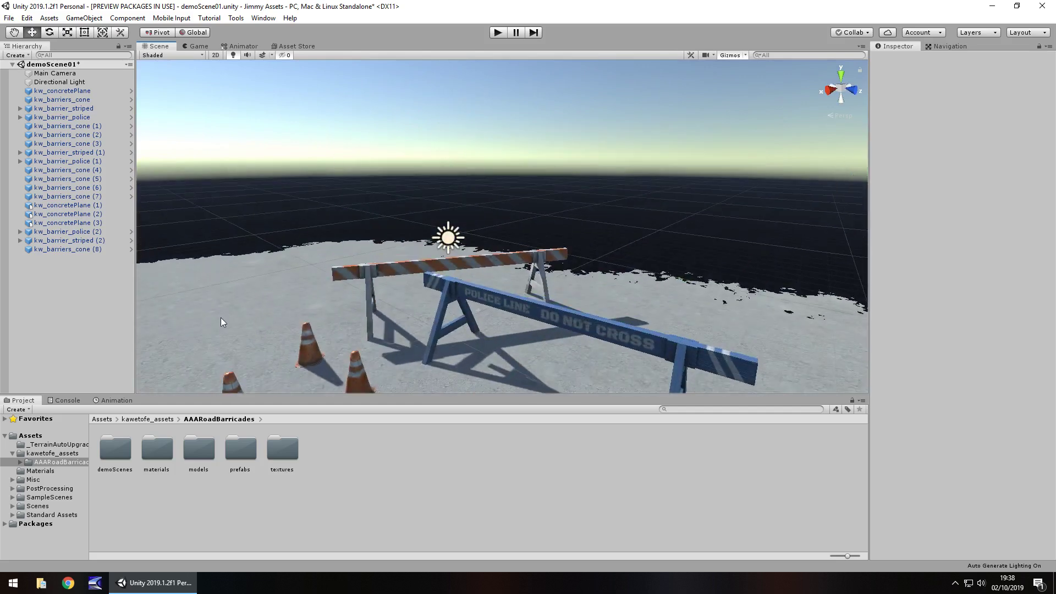
- Delete the surplus ground planes kw_concretePlane (3) and kw_concretePlane (1) from the scene
click(315, 258)
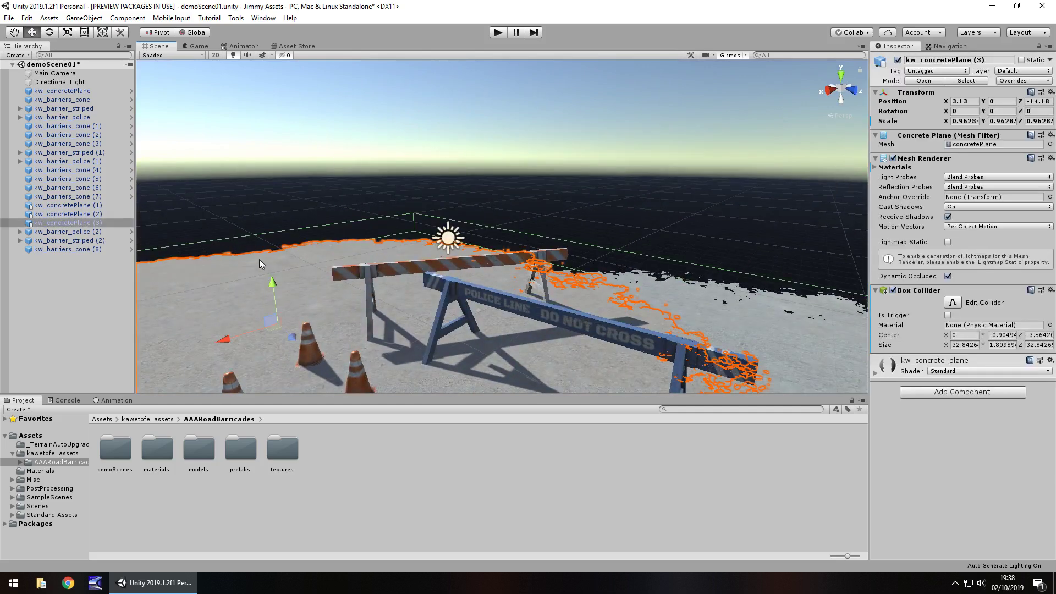
key(Delete)
right_drag(374, 245, 165, 287)
click(306, 253)
key(Delete)
right_drag(307, 252, 557, 292)
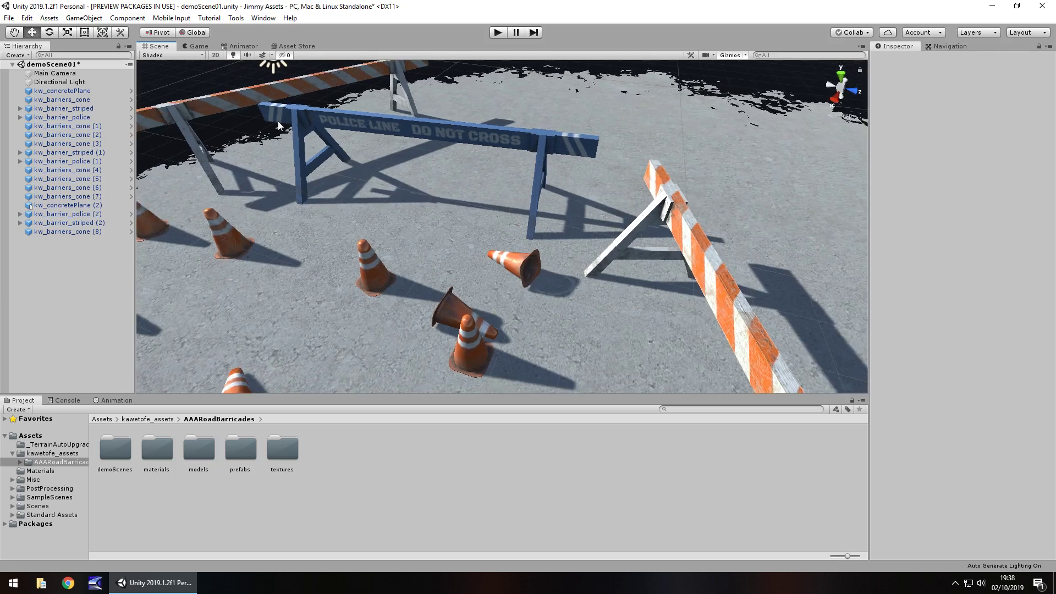
- Enable the Post Processing Behaviour component on the Main Camera and view its effect around the barricades
click(72, 73)
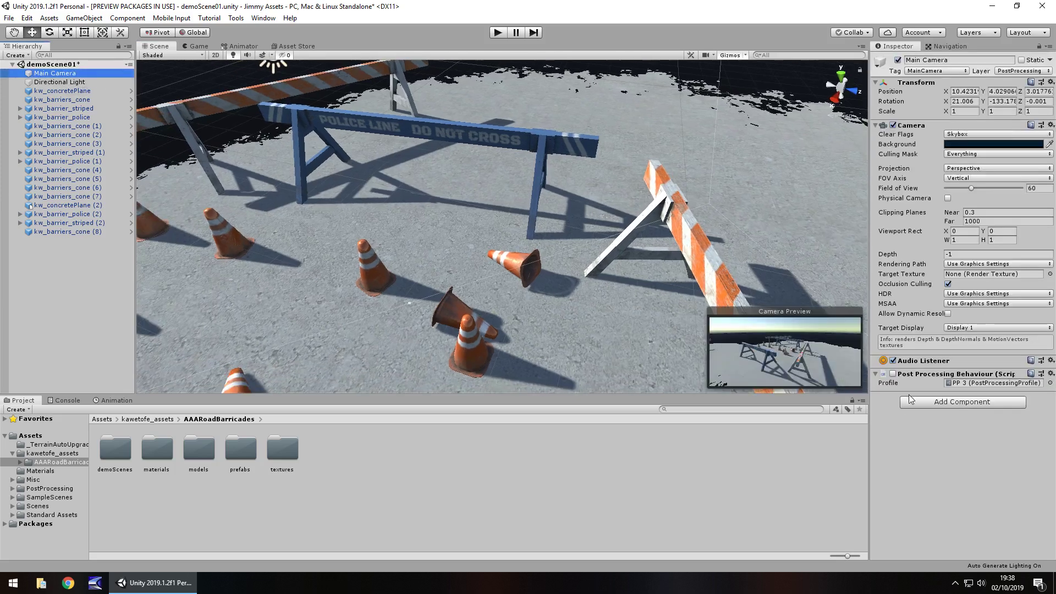
click(893, 374)
right_drag(551, 201, 627, 181)
right_drag(451, 219, 407, 270)
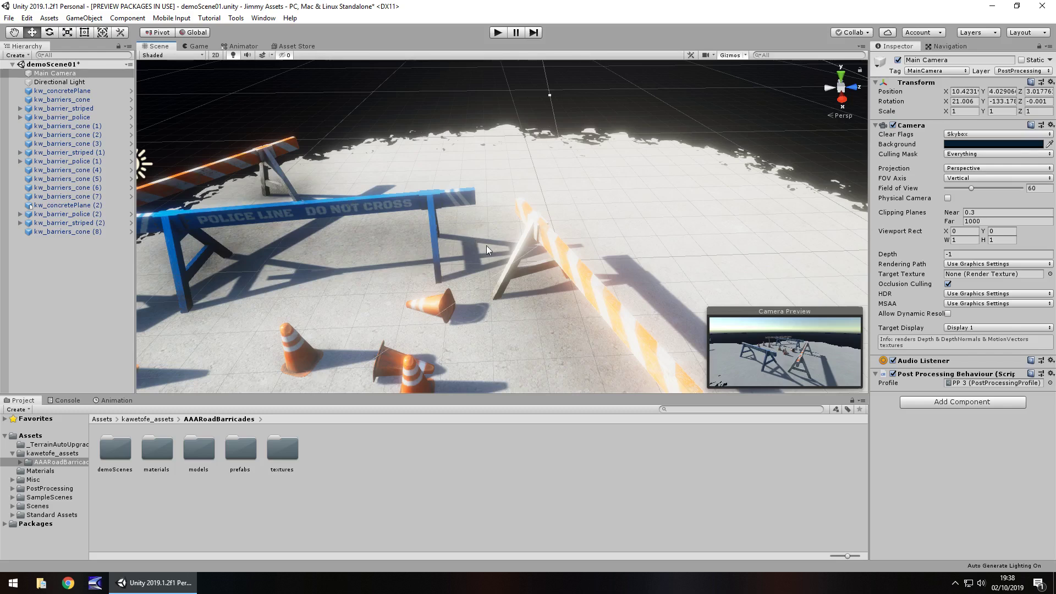
right_drag(481, 239, 383, 240)
right_drag(397, 171, 396, 220)
right_drag(473, 225, 679, 278)
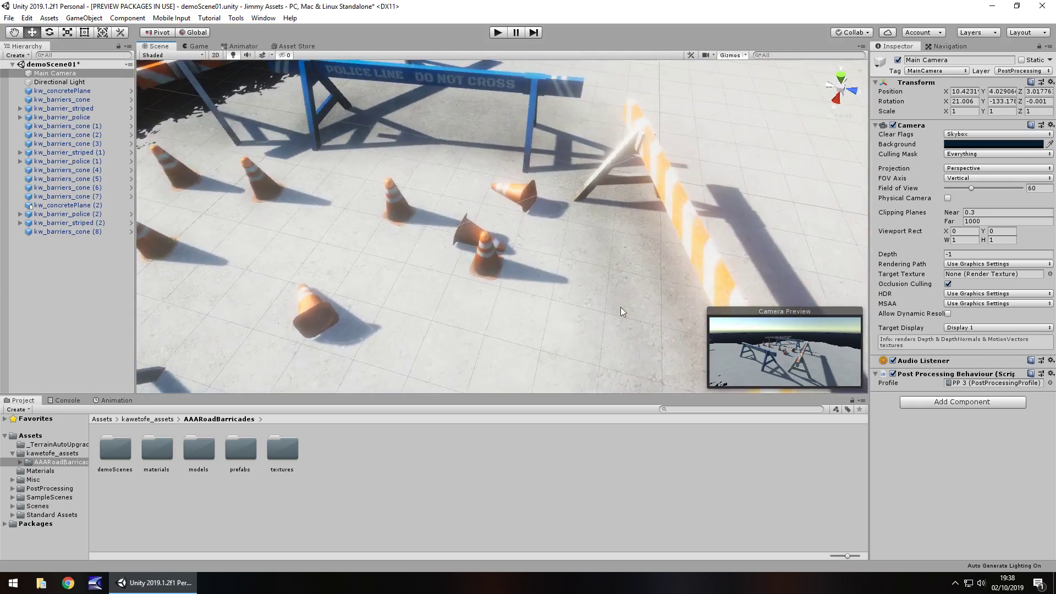
- Increase the normal map strength of the kw_concrete_plane material on the ground
click(428, 300)
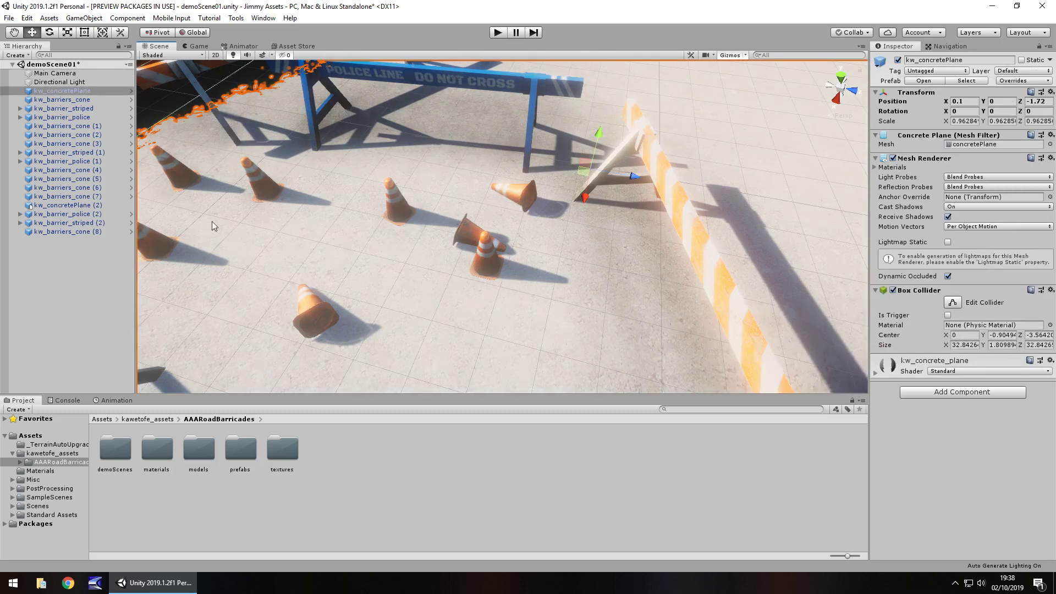
click(876, 376)
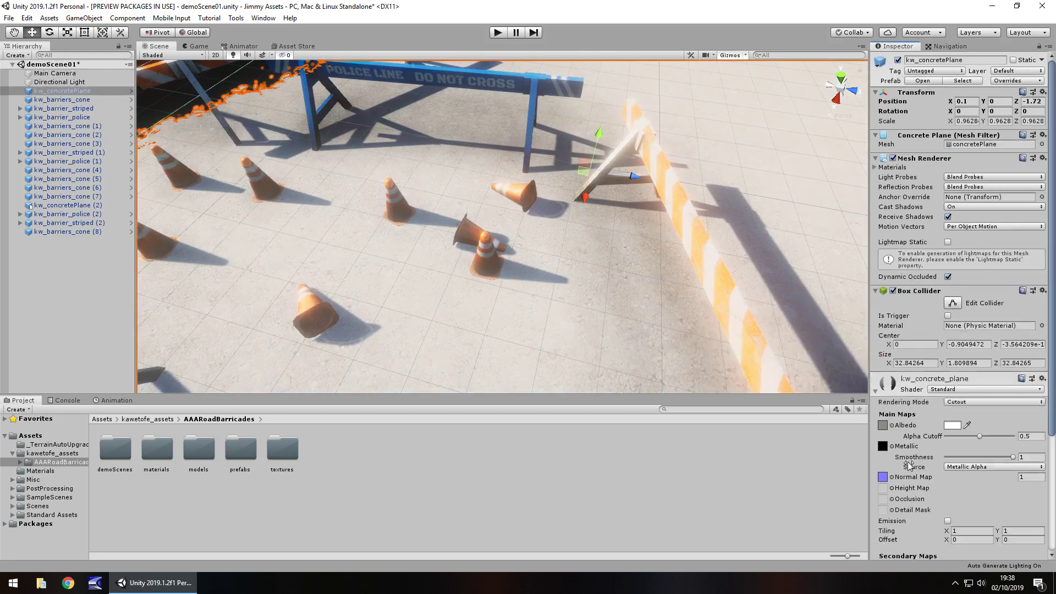
drag(953, 483, 999, 482)
- Set the normal map strength of the police barrier rod's kw_barriers_police material to 4.49
click(461, 88)
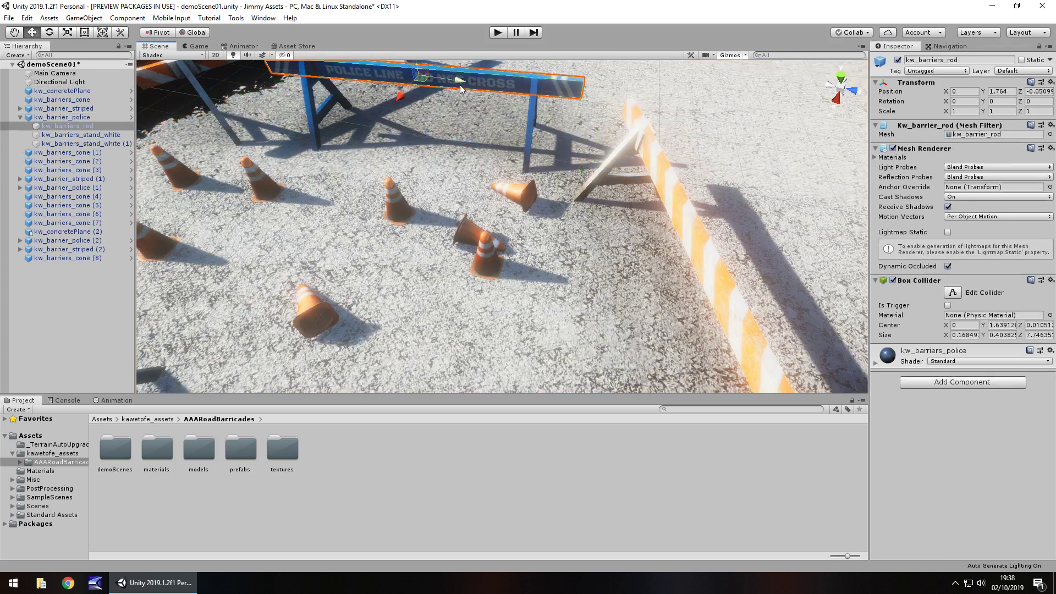
click(876, 365)
drag(966, 458, 1036, 458)
right_drag(538, 275, 571, 235)
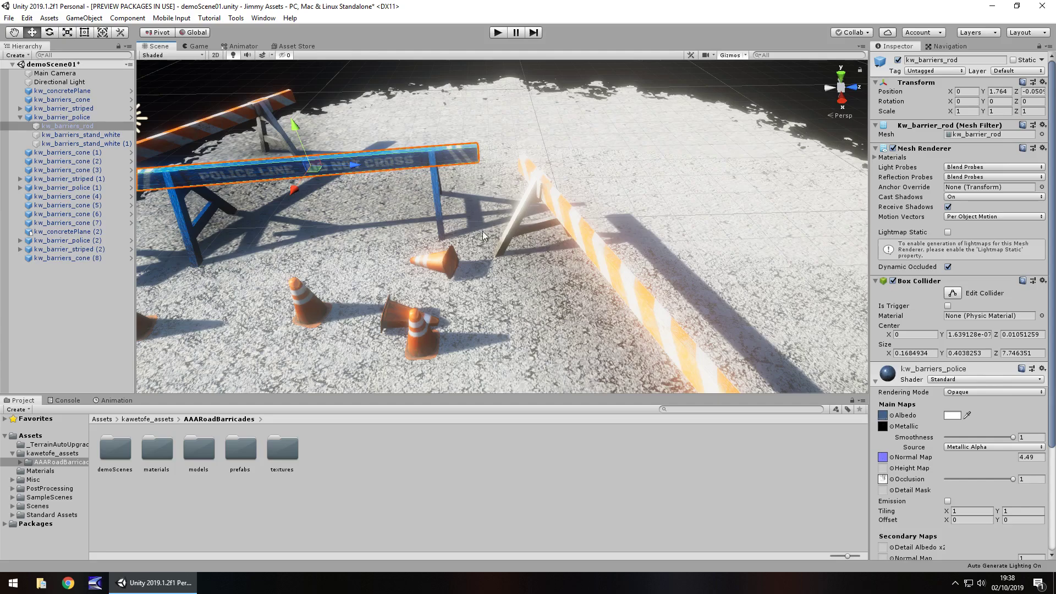
alt+drag(429, 242, 678, 185)
scroll(579, 186, up, 12)
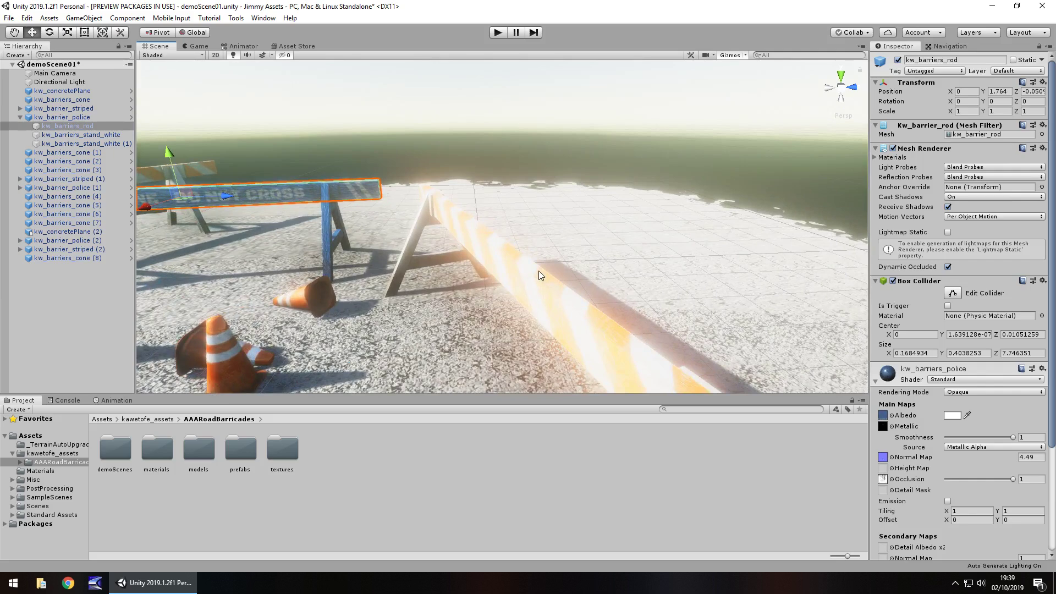
- Check the AAA Quality - Road Barricades store page, and return to the scene to view the police barricade up close
click(297, 47)
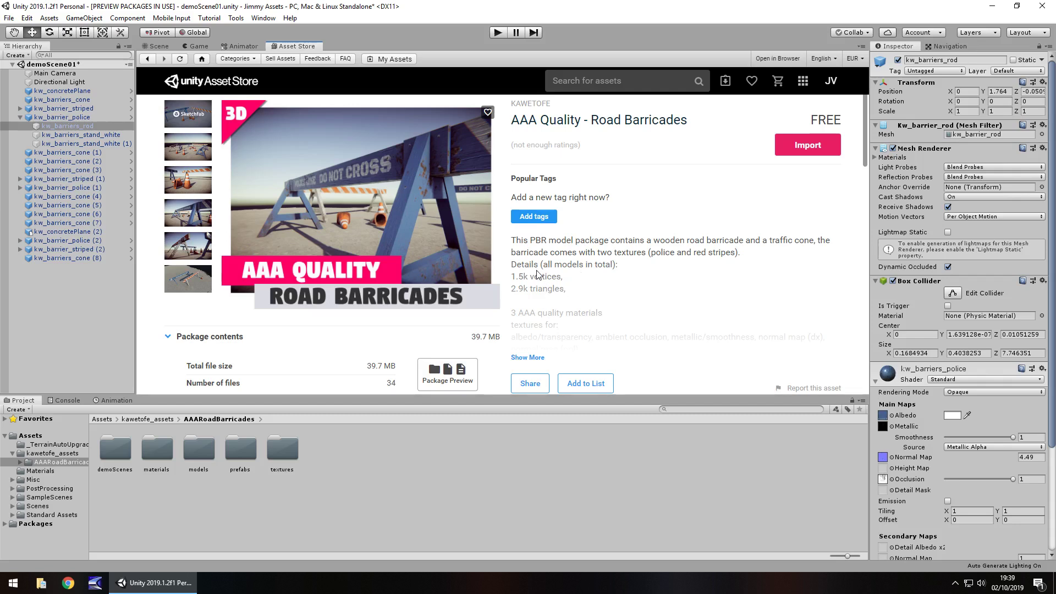
click(157, 46)
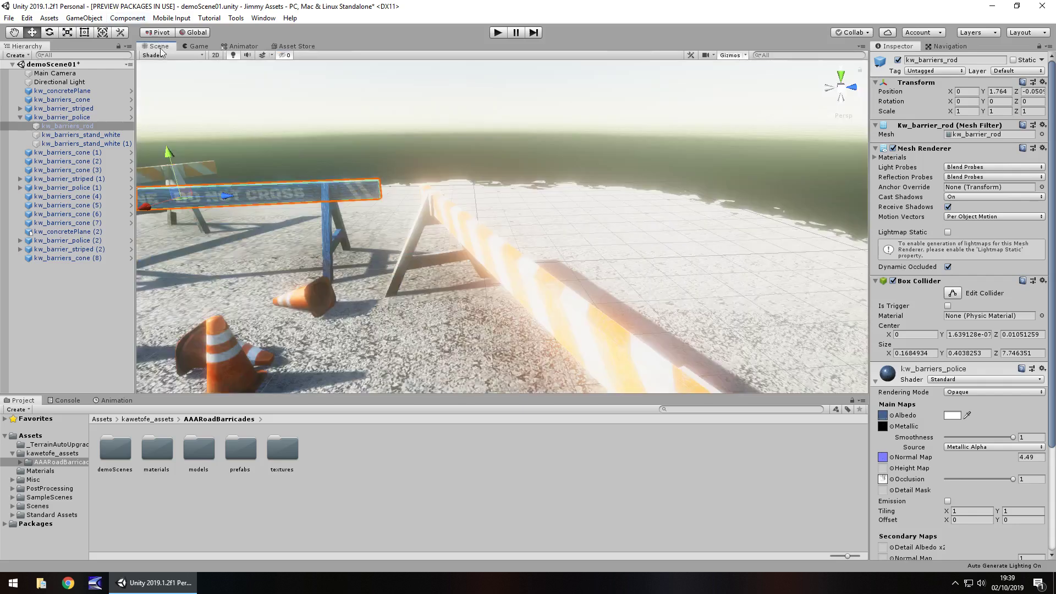
right_drag(509, 236, 401, 211)
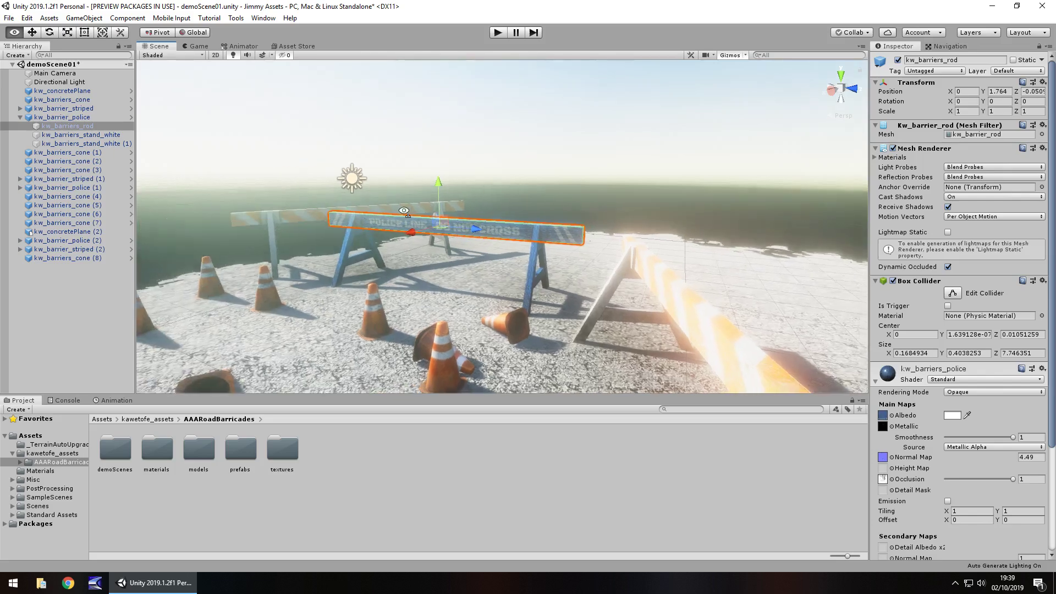
middle_drag(378, 225, 464, 237)
scroll(491, 305, up, 3)
right_drag(361, 292, 424, 288)
alt+drag(424, 289, 507, 321)
- Inspect the collider and rigidbody components of kw_barriers_cone (1) and the tipped-over kw_barriers_cone (2)
click(506, 321)
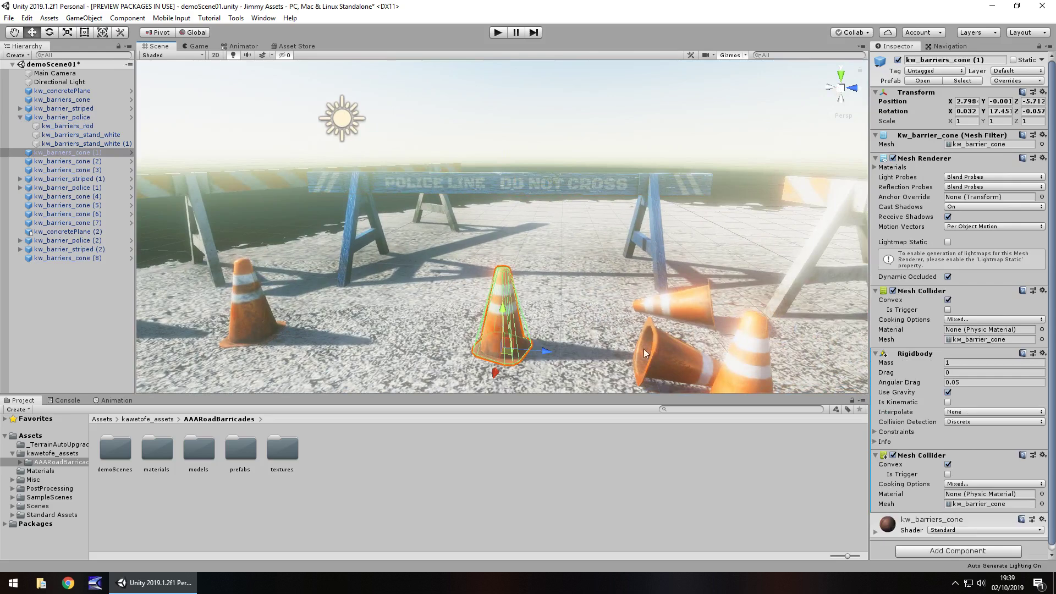
drag(669, 354, 688, 359)
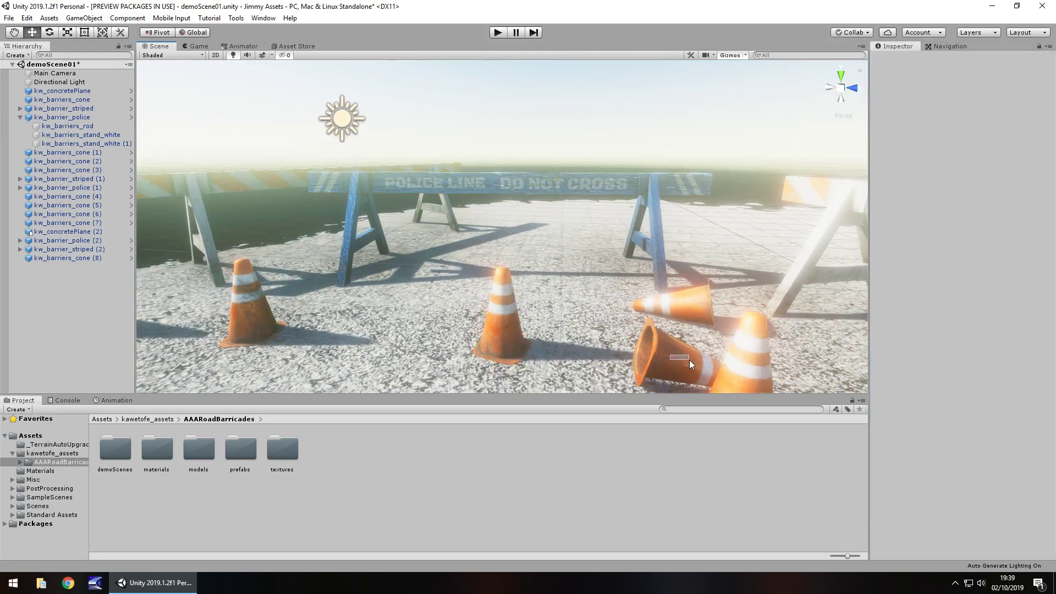
click(648, 346)
alt+drag(569, 339, 613, 356)
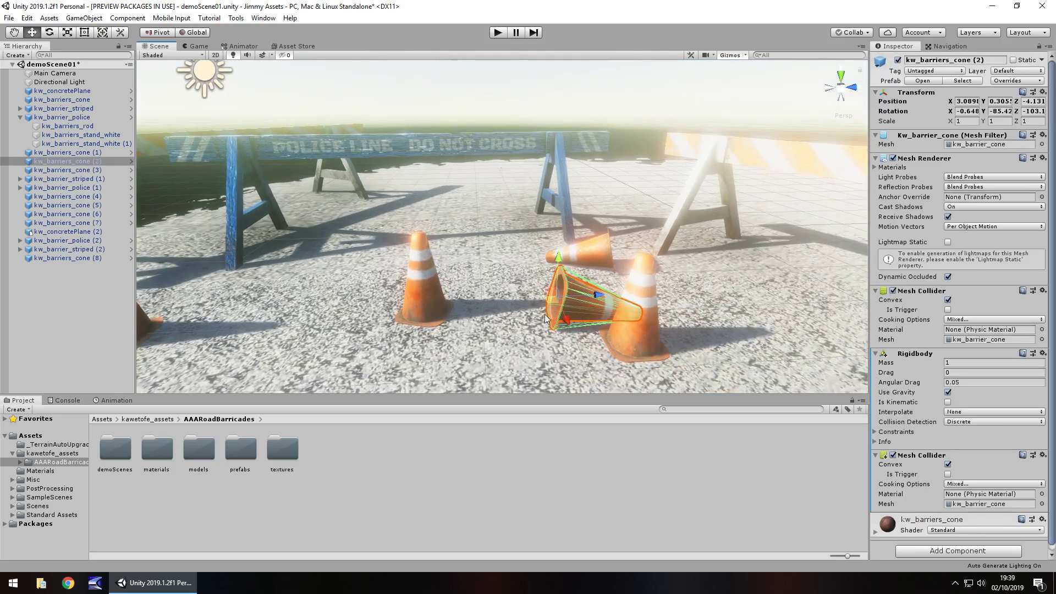
scroll(444, 326, up, 4)
mouse_move(370, 329)
middle_down()
mouse_move(445, 303)
mouse_move(383, 308)
mouse_move(374, 328)
middle_up()
scroll(373, 329, down, 5)
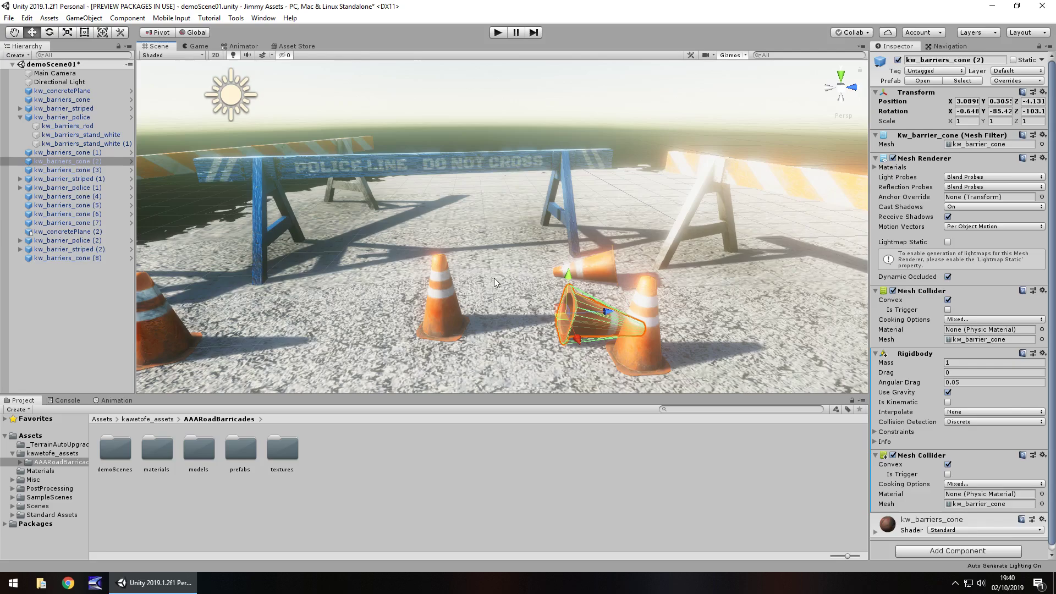
- Examine the overall arrangement of barricades and cones from farther back and above
right_drag(406, 254, 297, 234)
key(s)
right_drag(626, 281, 560, 274)
key(s)
middle_drag(560, 274, 499, 336)
right_drag(406, 262, 498, 328)
middle_drag(396, 331, 499, 321)
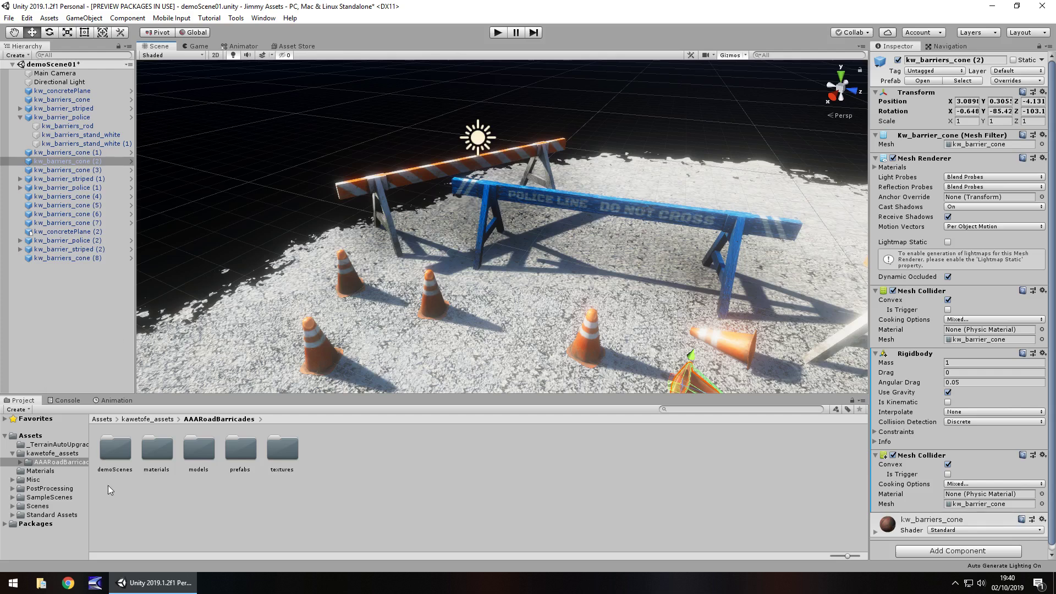
- Browse the AAARoadBarricades asset subfolders, covering its demo scenes, materials, models, prefabs and textures
click(20, 462)
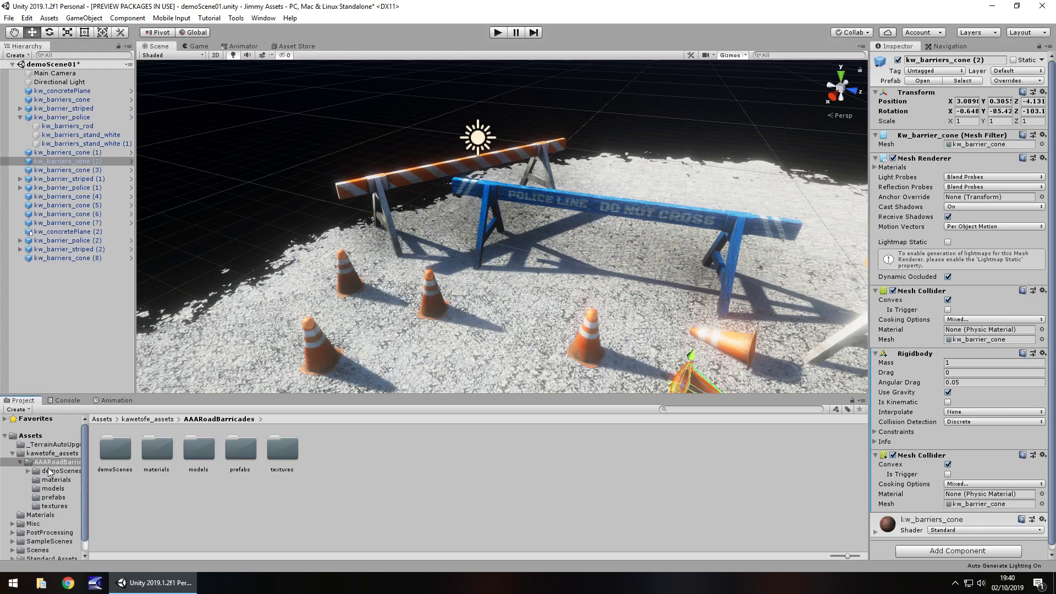
click(53, 471)
click(74, 480)
key(Down)
key(Down)
key(Down)
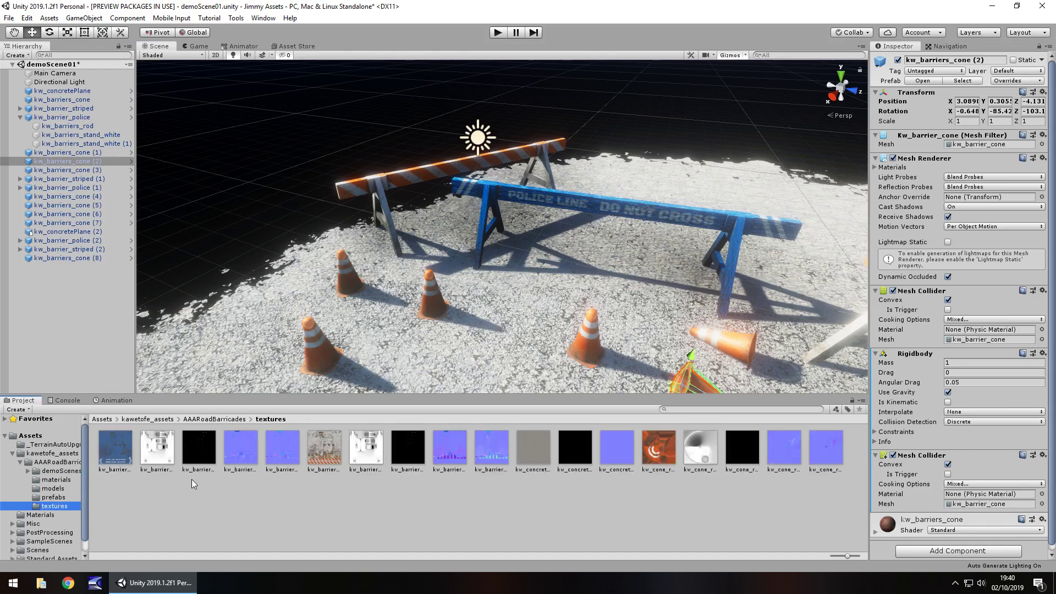
key(Up)
key(Up)
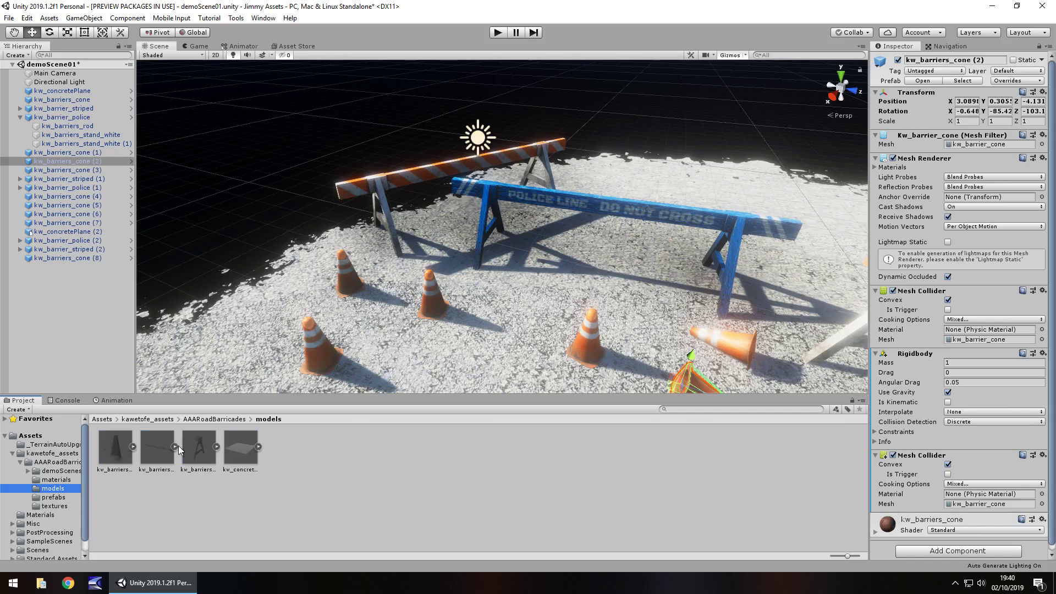
key(Up)
key(Up)
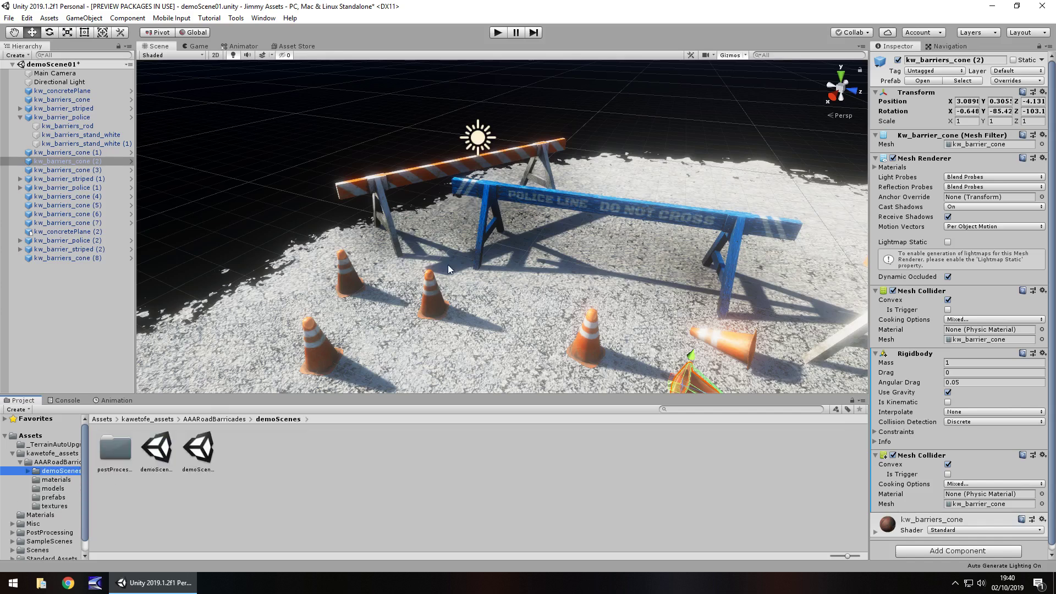
alt+drag(450, 268, 535, 267)
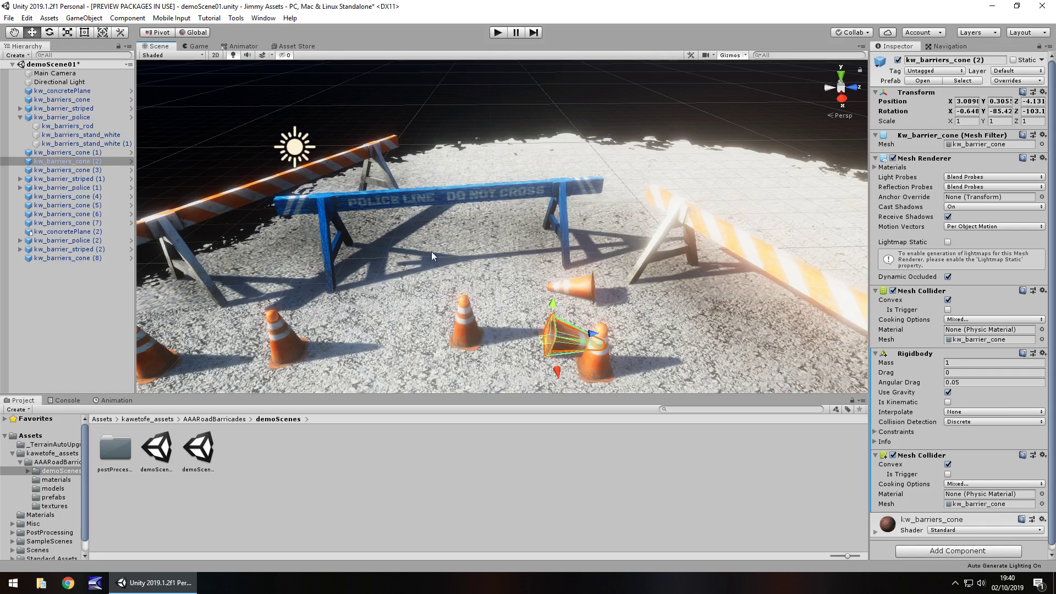
alt+drag(374, 246, 337, 252)
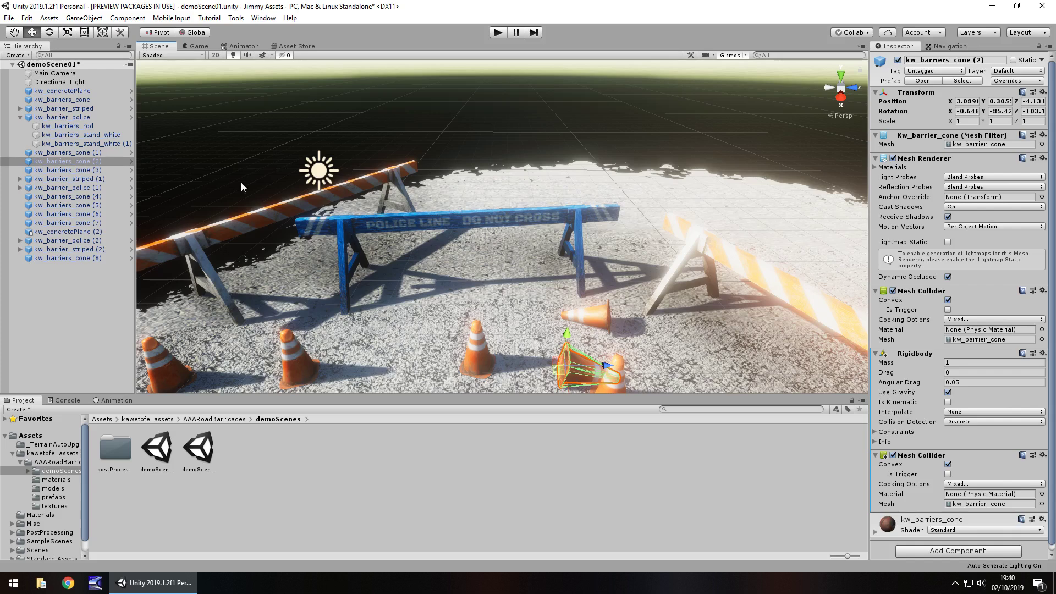
right_drag(581, 238, 596, 277)
alt+drag(595, 278, 609, 248)
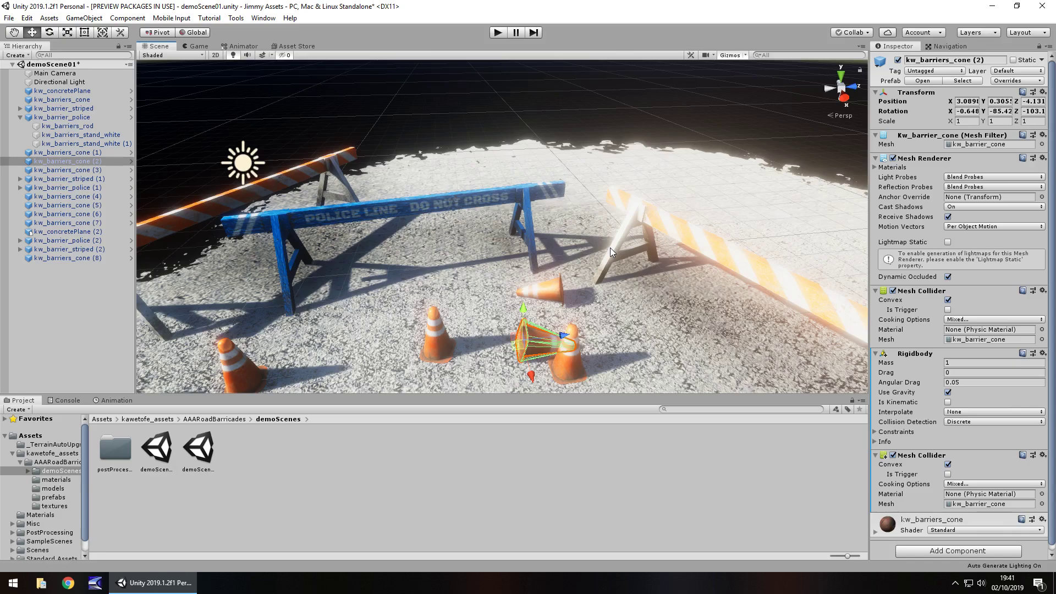
alt+drag(540, 236, 375, 238)
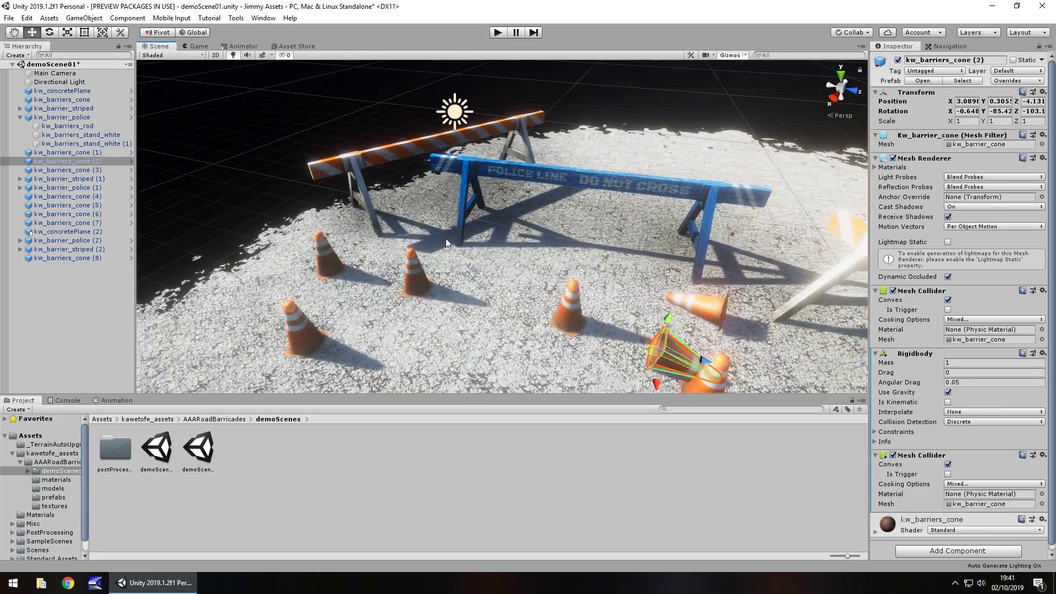